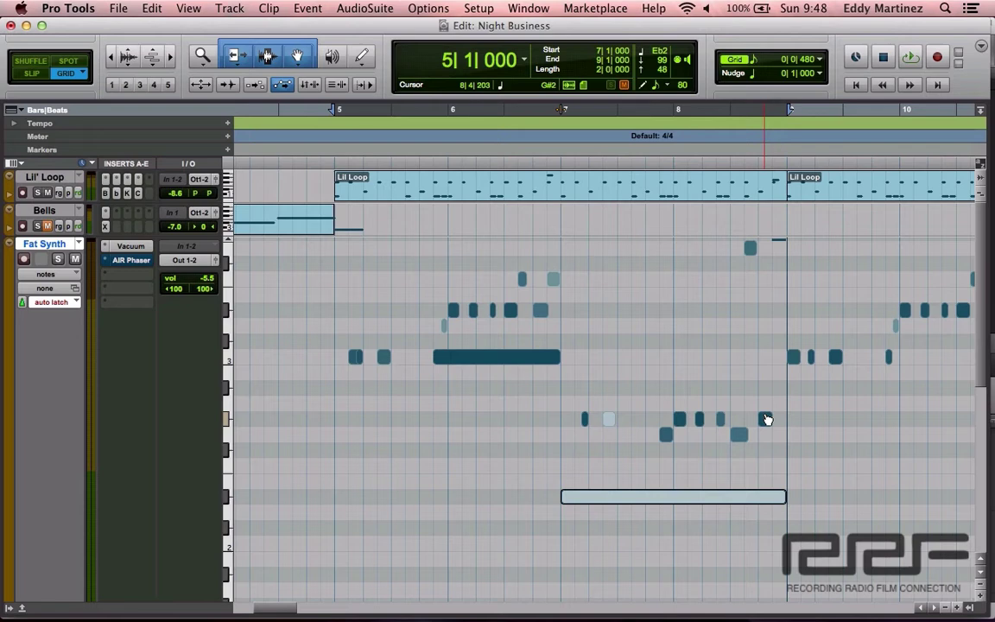
# Play back the Fat Synth part to review it, leaving the track view unchanged.
pyautogui.press('space')
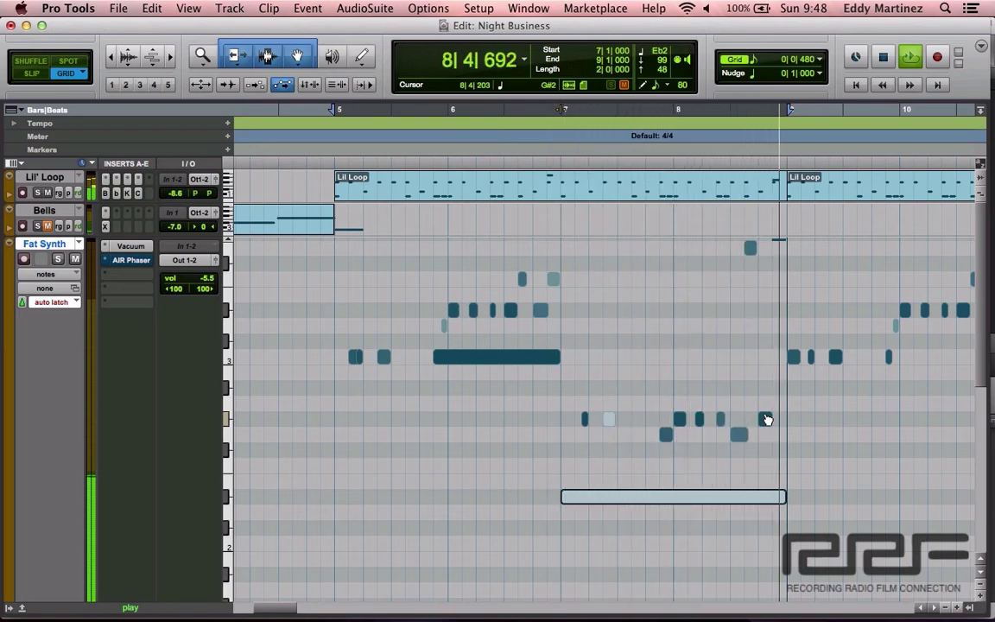
pyautogui.press('space')
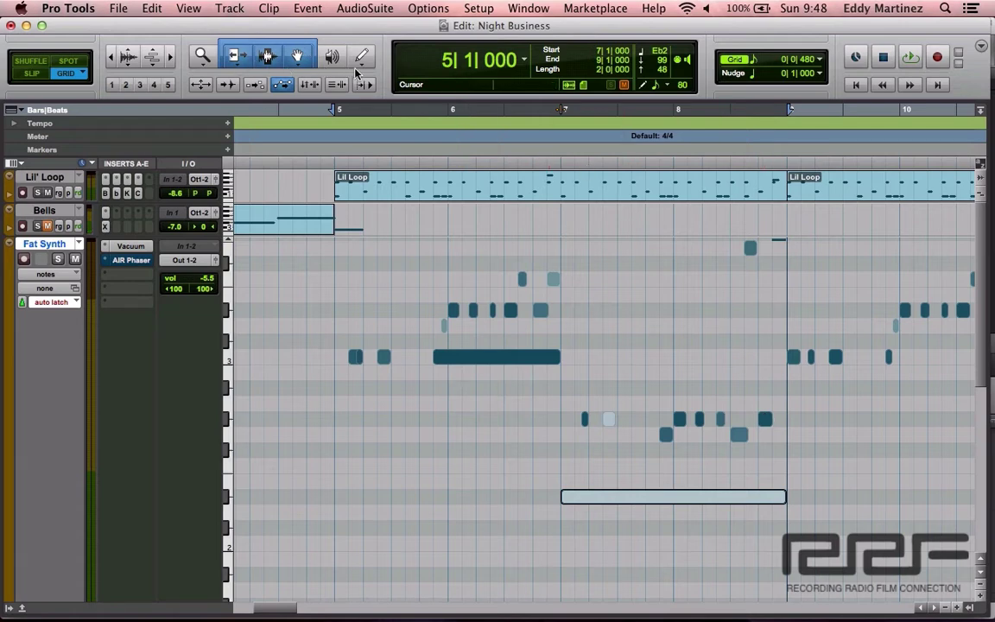
pyautogui.click(50, 274)
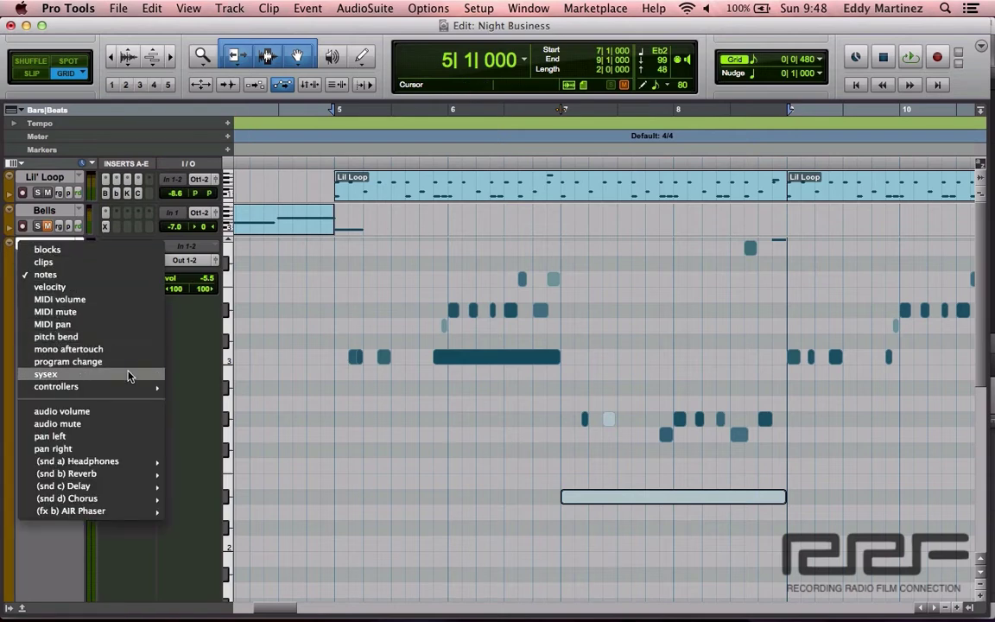
pyautogui.click(185, 376)
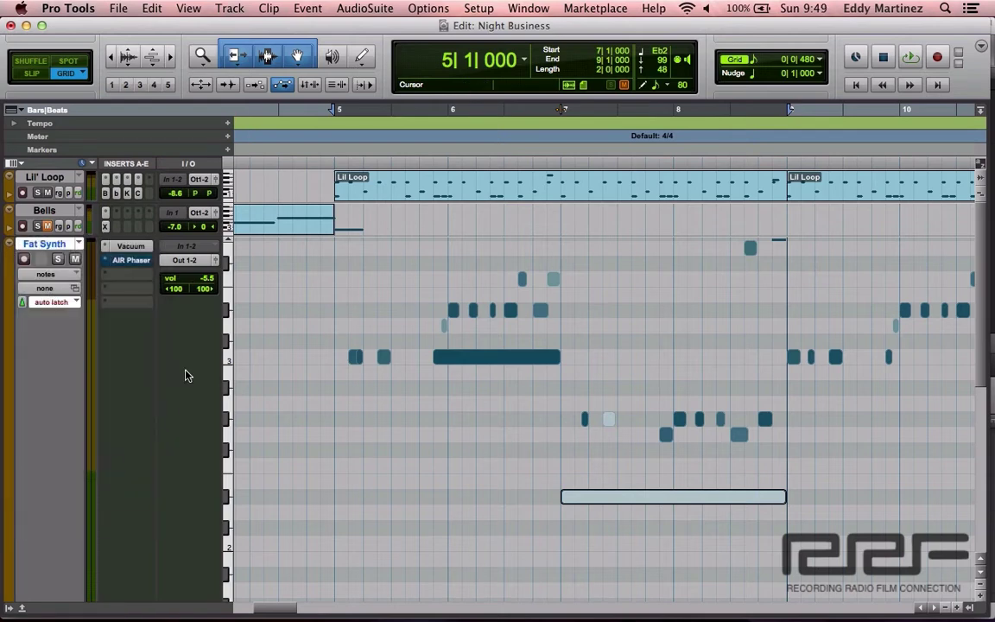
# Trim the long notes near bars 6 and 7 and move the lower one from Eb2 to G#2.
pyautogui.click(556, 357)
pyautogui.moveTo(556, 357); pyautogui.dragTo(442, 357)
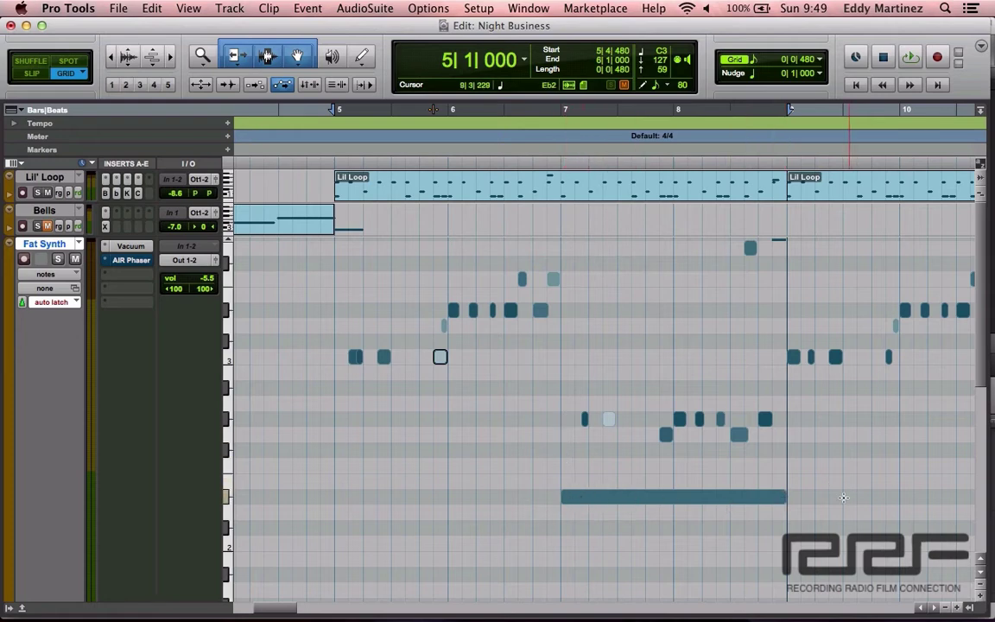
pyautogui.moveTo(782, 499); pyautogui.dragTo(566, 497)
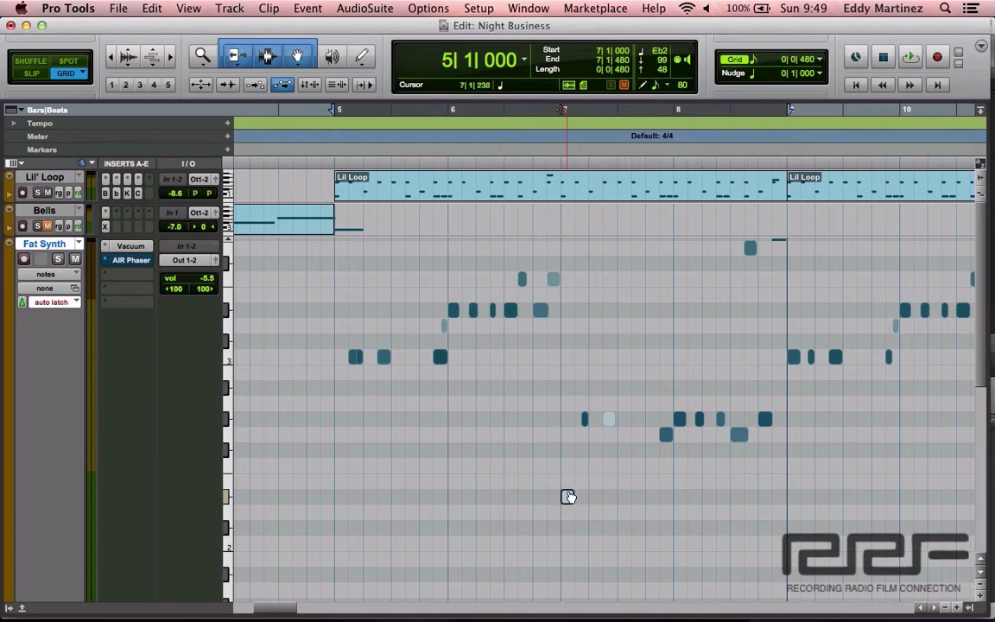
pyautogui.moveTo(566, 497); pyautogui.dragTo(566, 422)
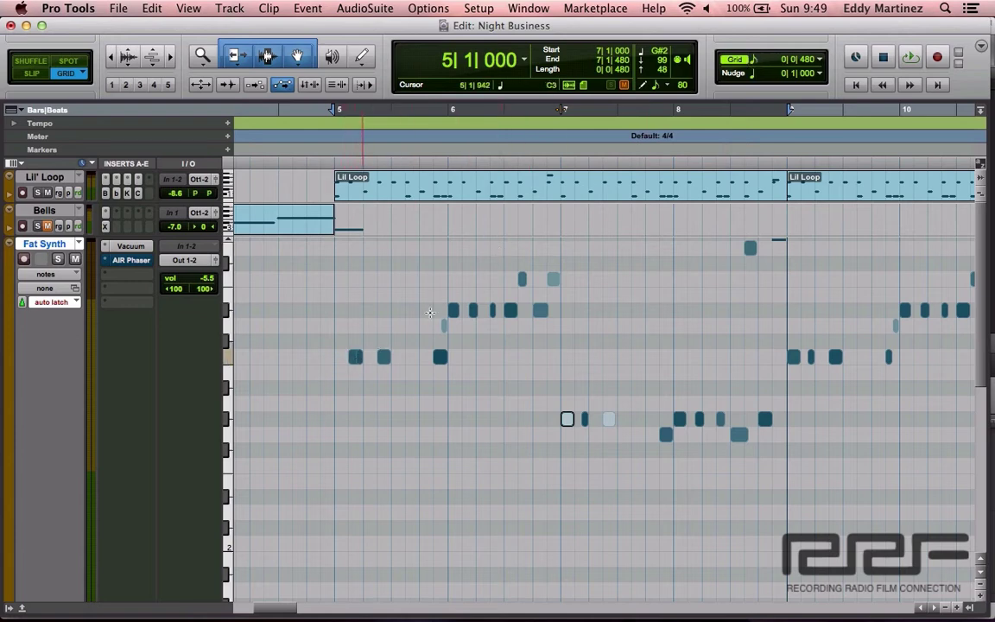
# Set the grid to 1 bar and snap the first Fat Synth note onto bar 5.
pyautogui.click(754, 59)
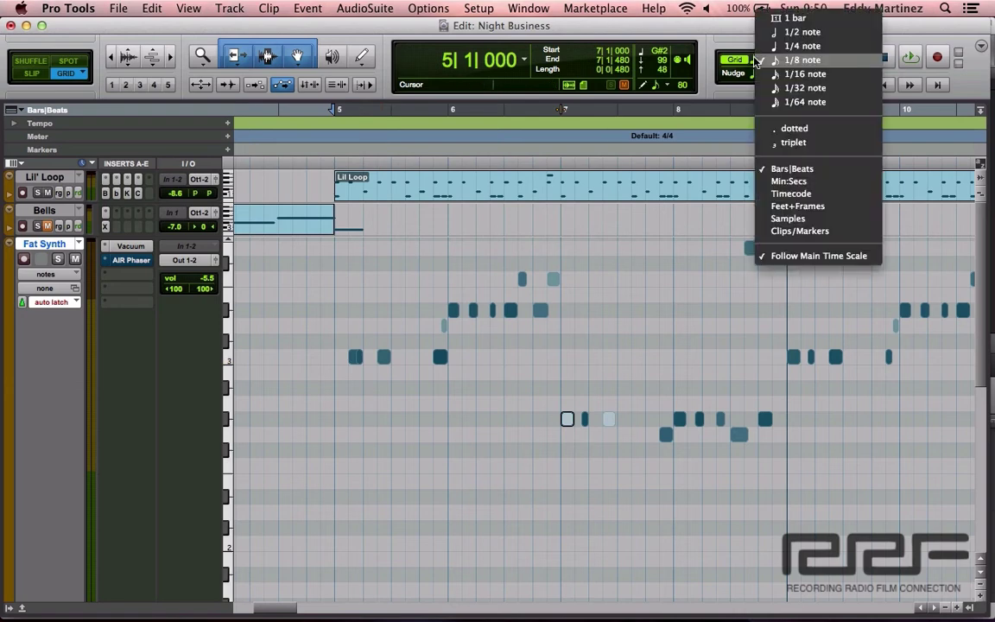
pyautogui.click(803, 17)
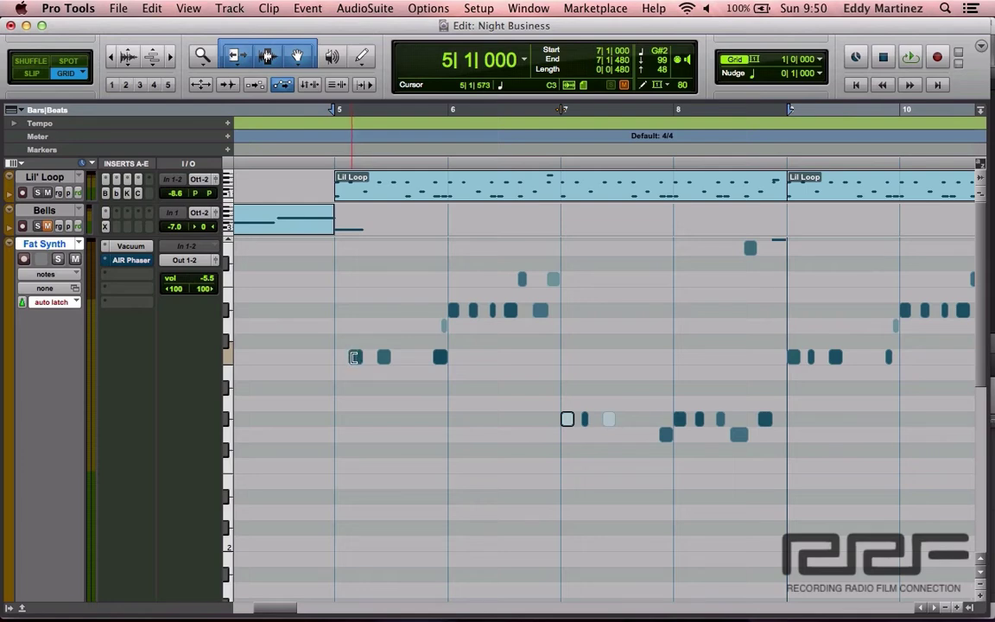
pyautogui.moveTo(353, 356); pyautogui.dragTo(345, 361)
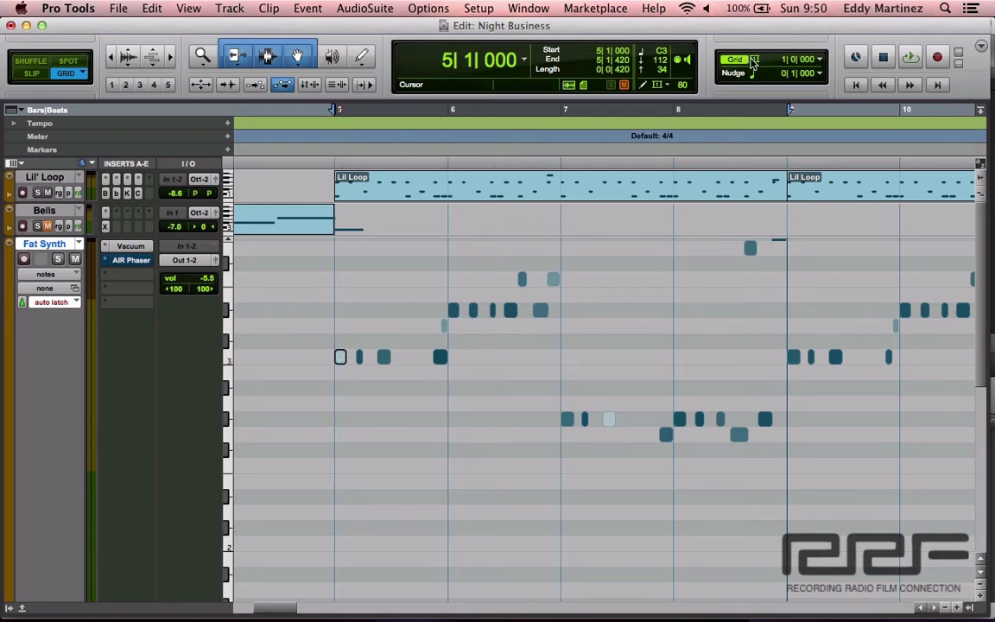
# Set the grid to 1/16 note and test-nudge the first note, returning it to bar 5.
pyautogui.click(781, 59)
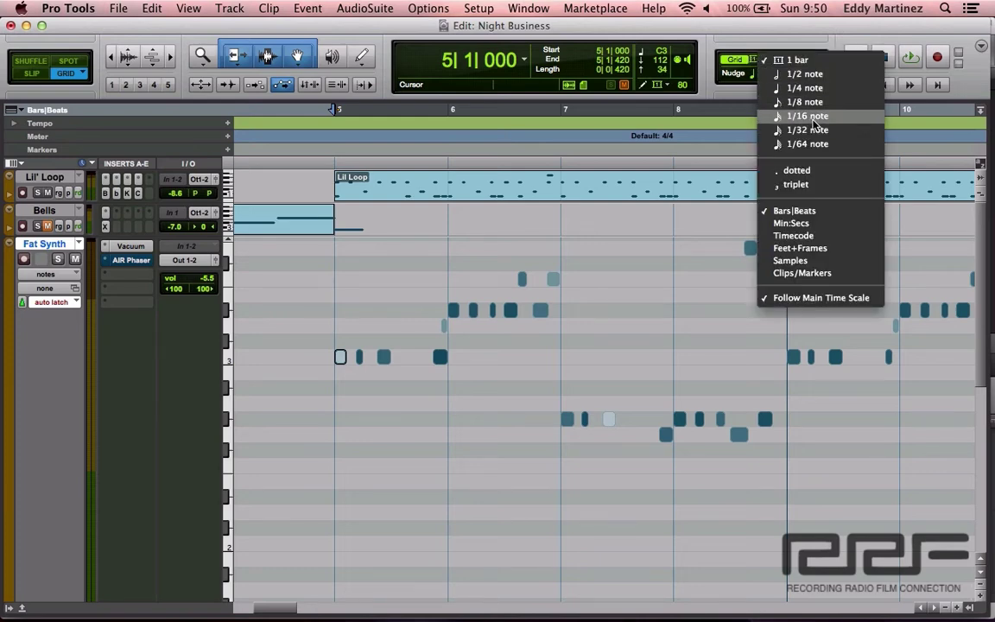
pyautogui.click(813, 116)
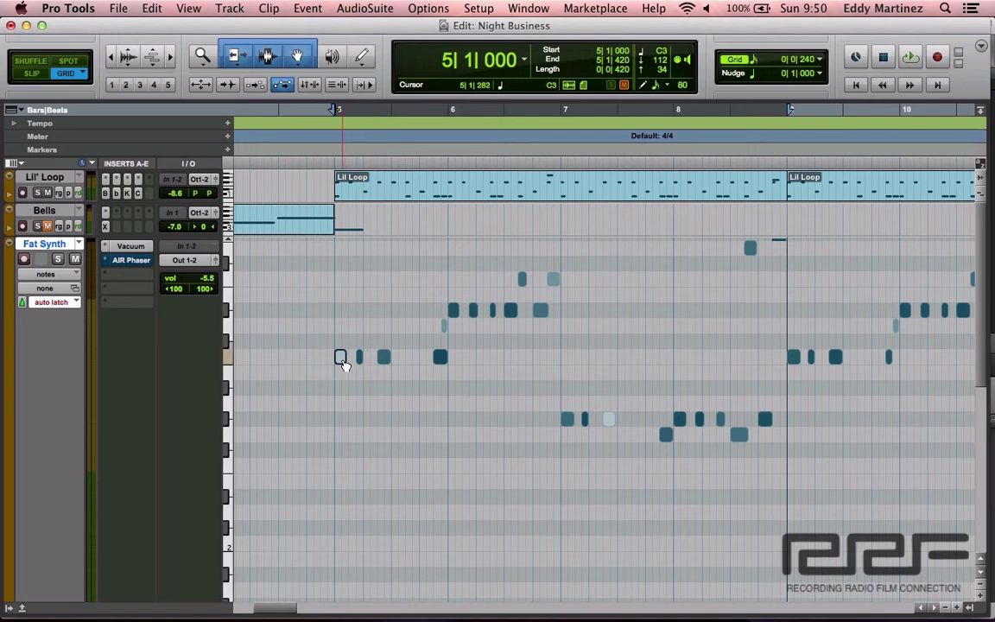
pyautogui.moveTo(341, 364); pyautogui.dragTo(346, 364)
pyautogui.moveTo(346, 362); pyautogui.dragTo(342, 362)
# Switch Fat Synth to velocity view and raise the first note's velocity to about 101.
pyautogui.click(70, 274)
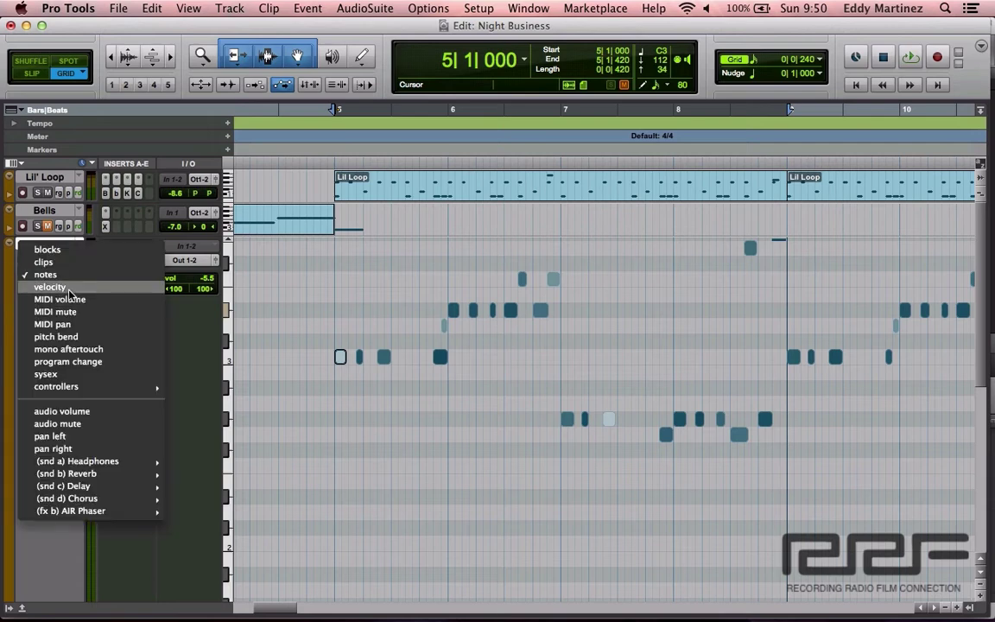
pyautogui.click(67, 285)
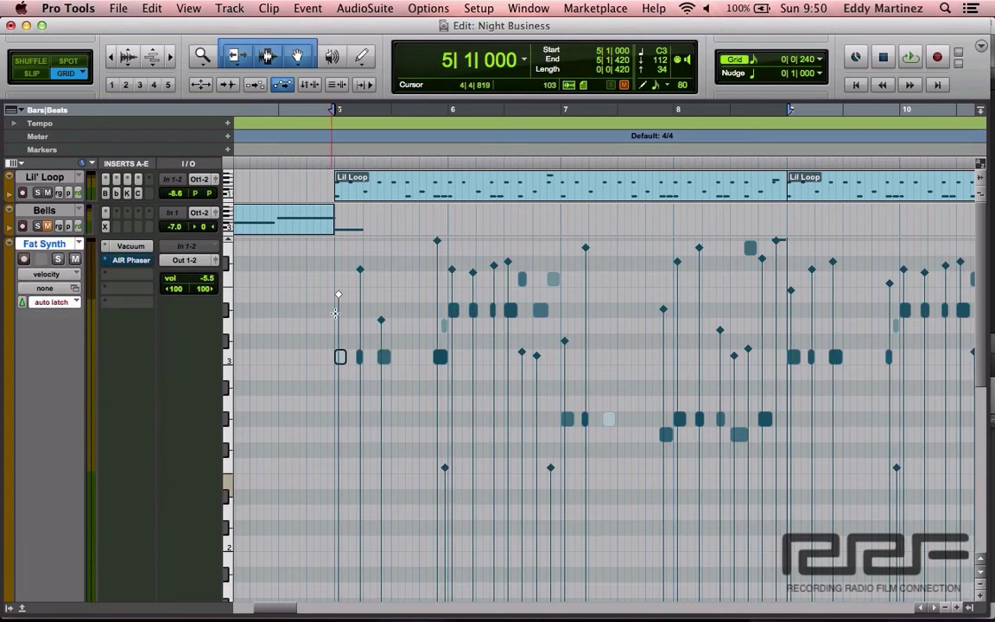
pyautogui.moveTo(340, 295); pyautogui.dragTo(339, 262)
pyautogui.moveTo(339, 266); pyautogui.dragTo(895, 444)
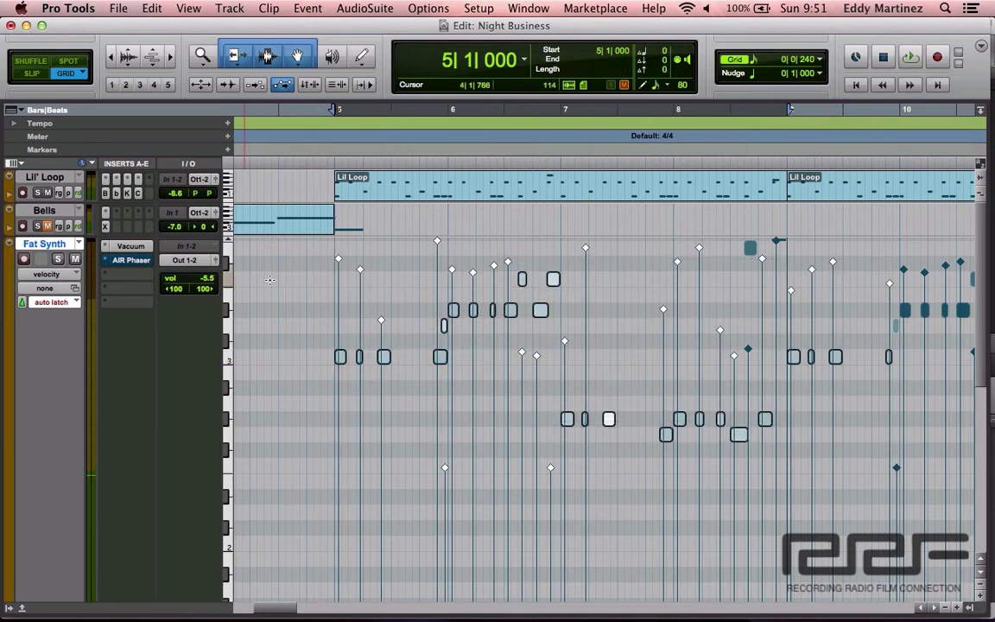
# Try lowering the selected notes' velocities together, then undo that change.
pyautogui.moveTo(339, 261); pyautogui.dragTo(344, 430)
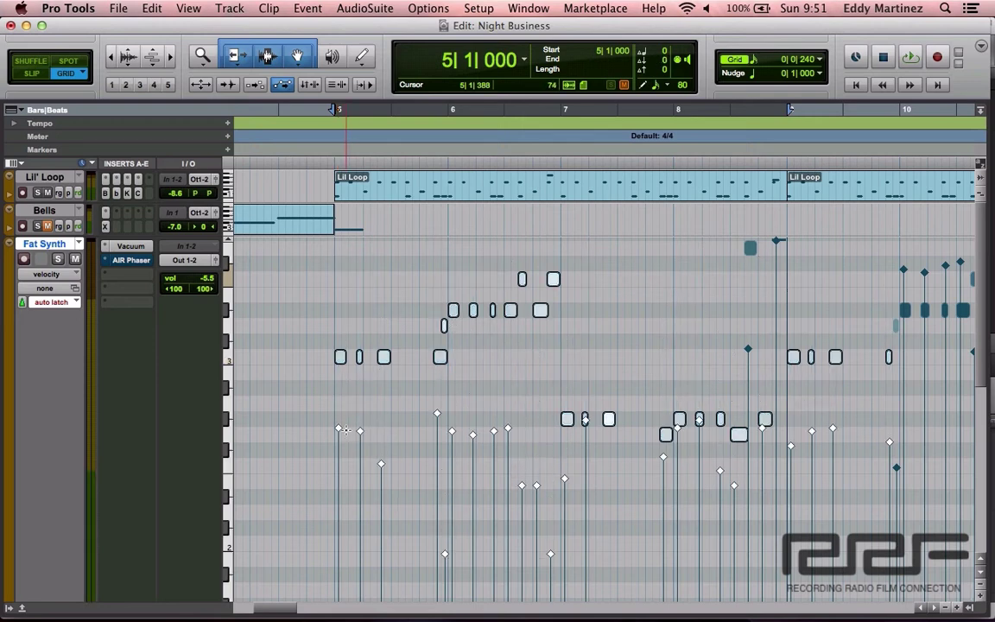
pyautogui.press('super+z')
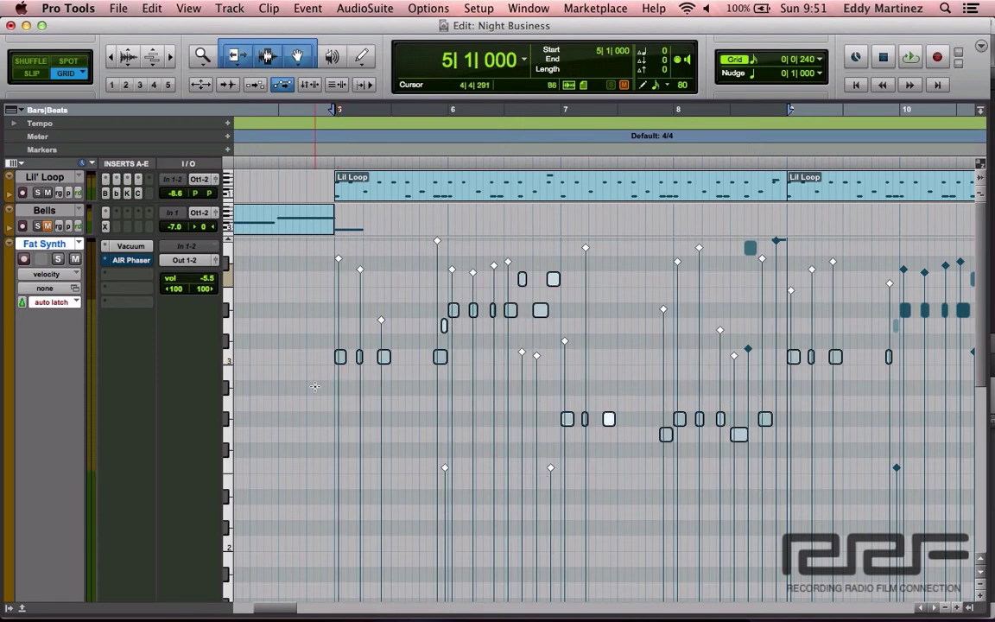
pyautogui.click(52, 275)
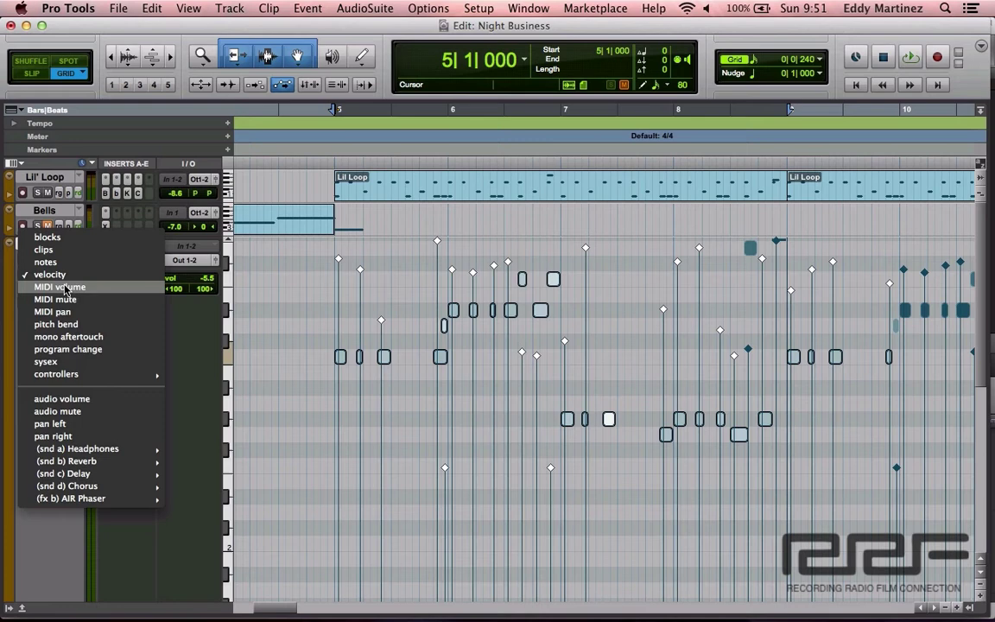
pyautogui.click(61, 287)
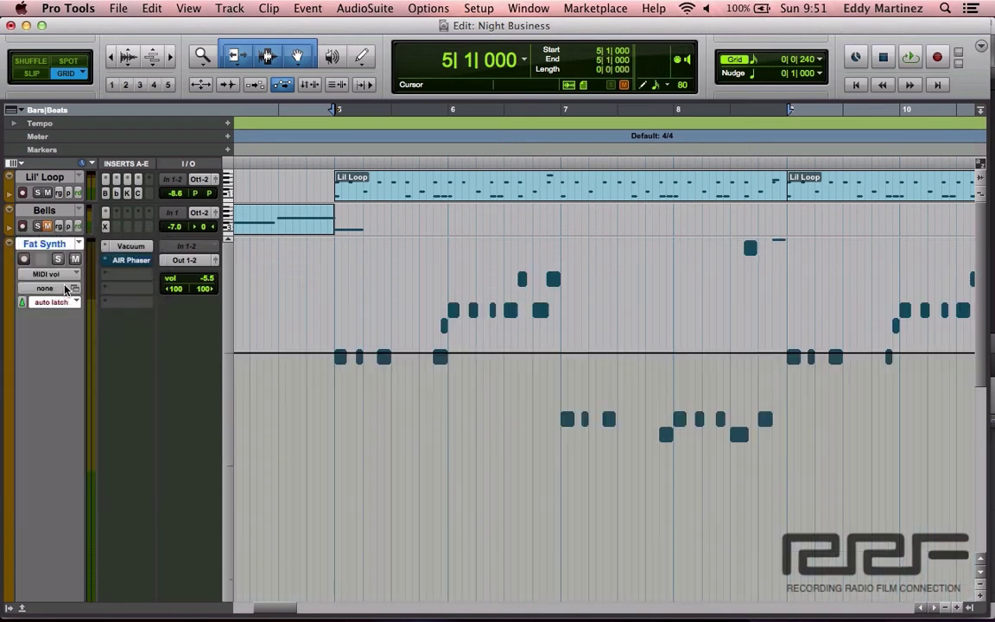
pyautogui.click(363, 56)
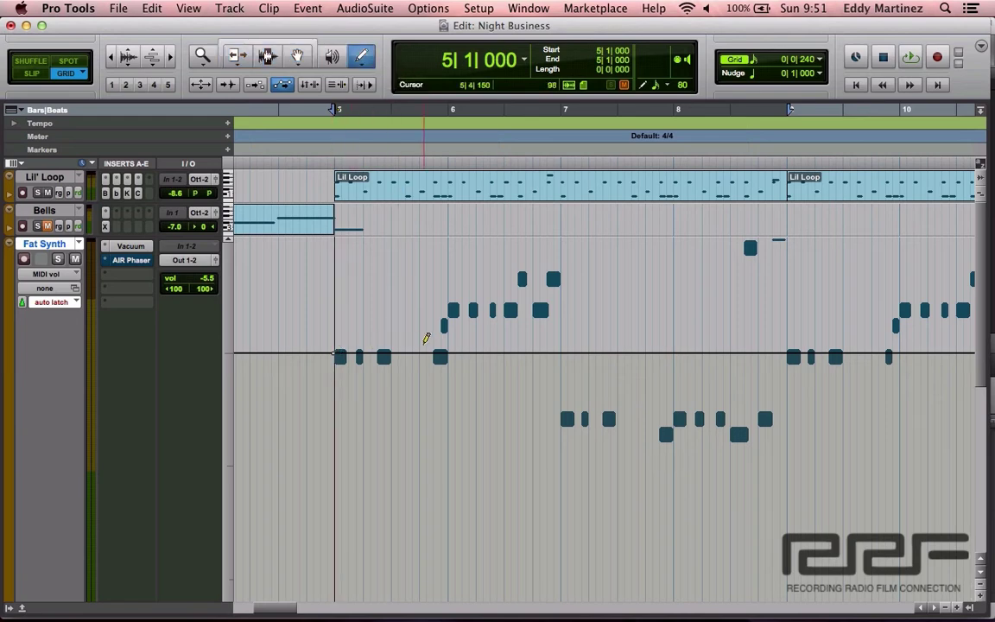
pyautogui.moveTo(409, 405); pyautogui.dragTo(412, 439)
pyautogui.moveTo(499, 432)
pyautogui.mouseDown()
pyautogui.moveTo(561, 334)
pyautogui.moveTo(667, 332)
pyautogui.moveTo(756, 434)
pyautogui.moveTo(807, 345)
pyautogui.moveTo(885, 345)
pyautogui.moveTo(919, 369)
pyautogui.moveTo(938, 404)
pyautogui.moveTo(972, 393)
pyautogui.mouseUp()
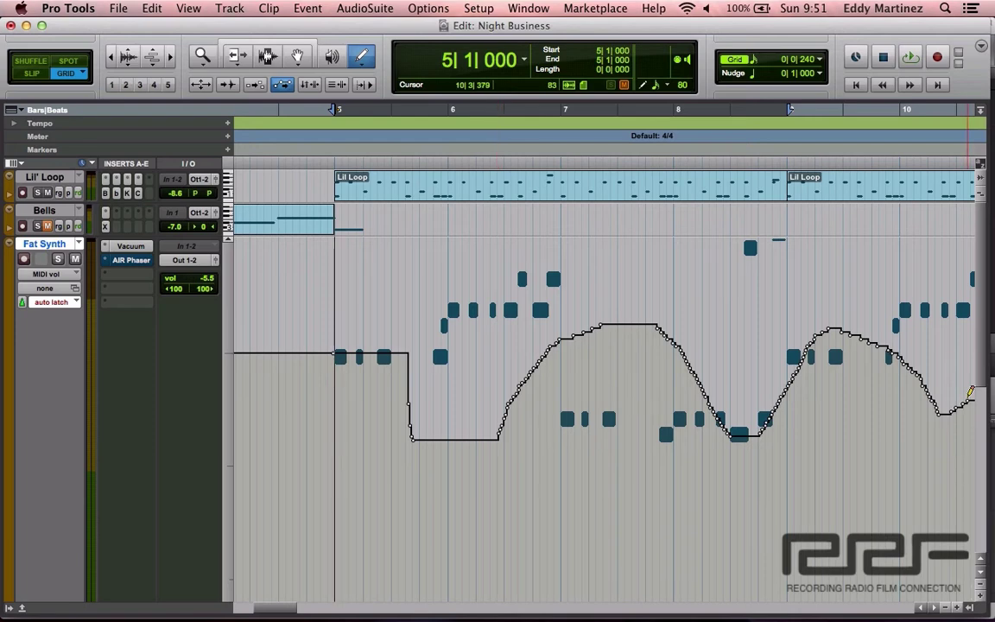
pyautogui.press('space')
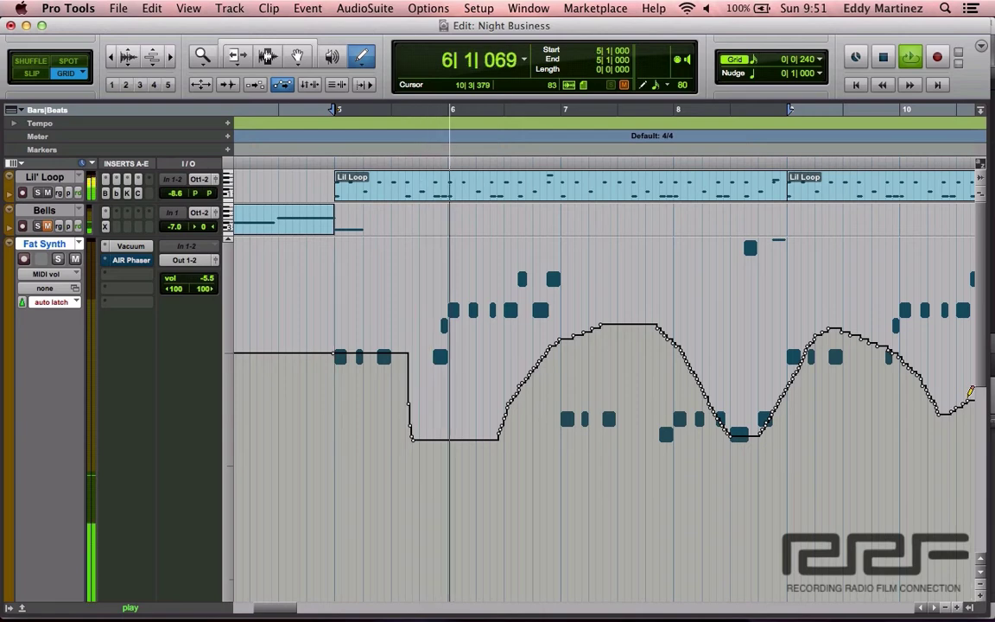
pyautogui.press('space')
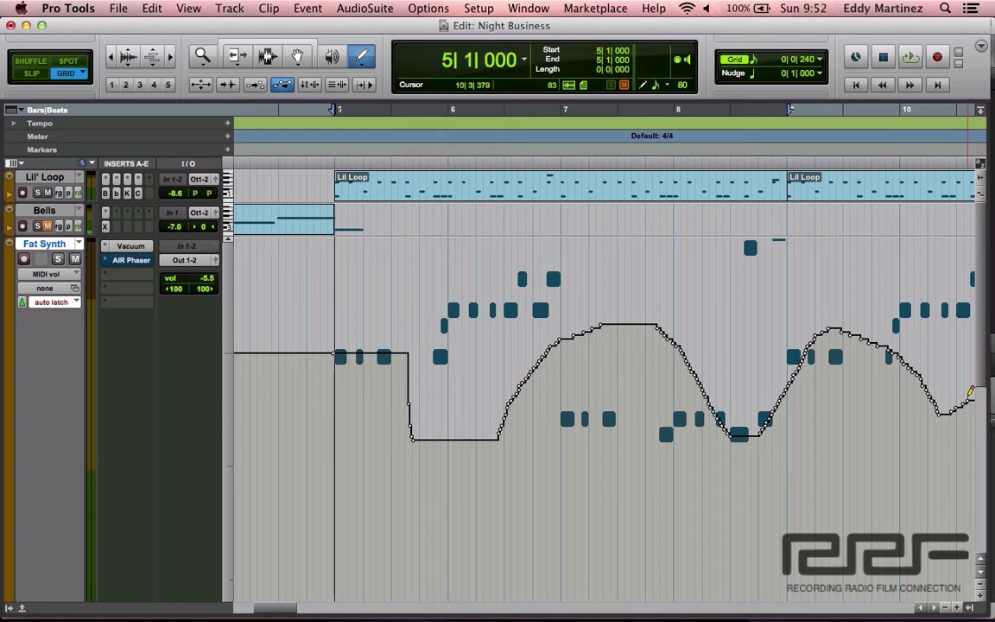
pyautogui.press('super+z')
pyautogui.press('super+z')
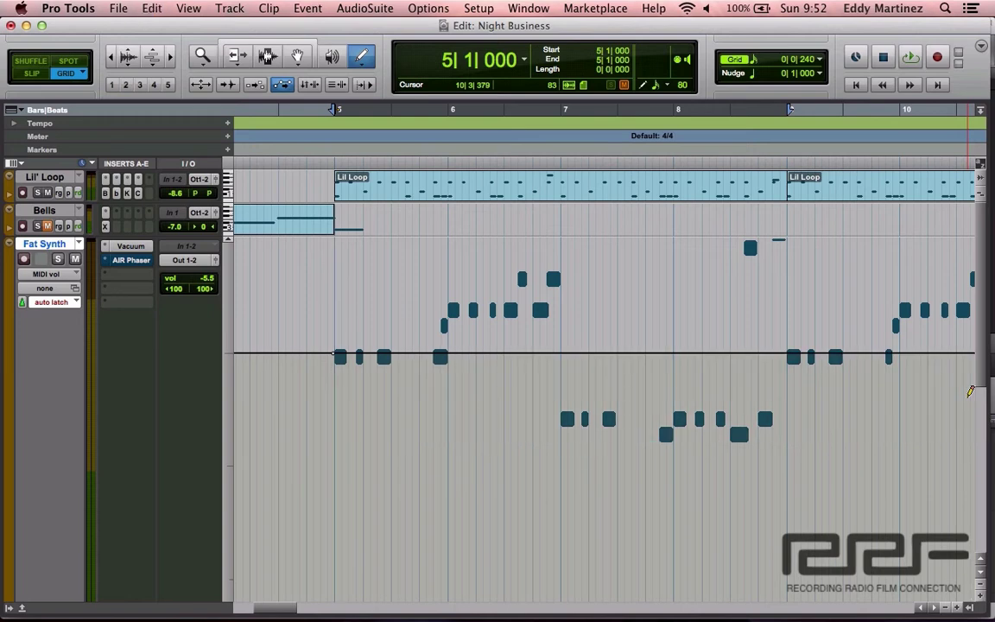
# Show Fat Synth's MIDI pan lane and draw a rising-and-falling pan curve.
pyautogui.click(68, 277)
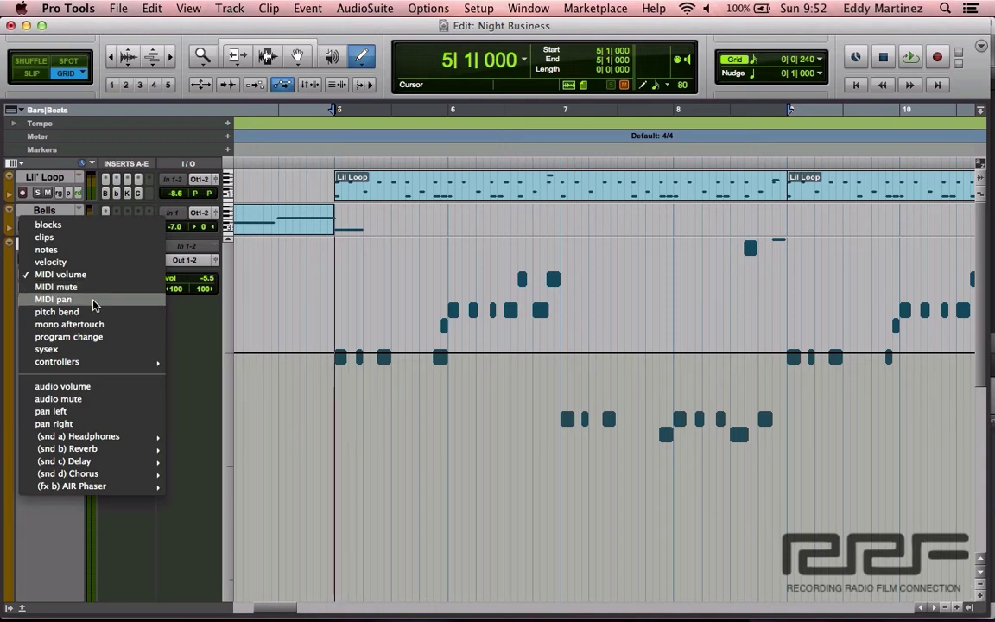
pyautogui.click(94, 299)
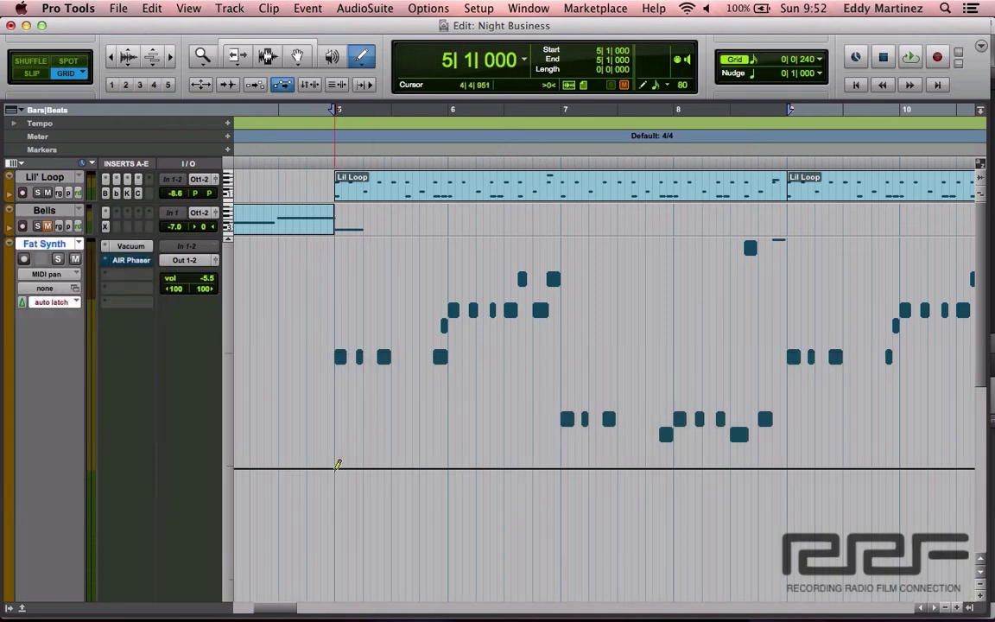
pyautogui.moveTo(338, 465)
pyautogui.mouseDown()
pyautogui.moveTo(451, 245)
pyautogui.moveTo(627, 546)
pyautogui.moveTo(682, 523)
pyautogui.moveTo(824, 264)
pyautogui.moveTo(827, 247)
pyautogui.moveTo(815, 235)
pyautogui.mouseUp()
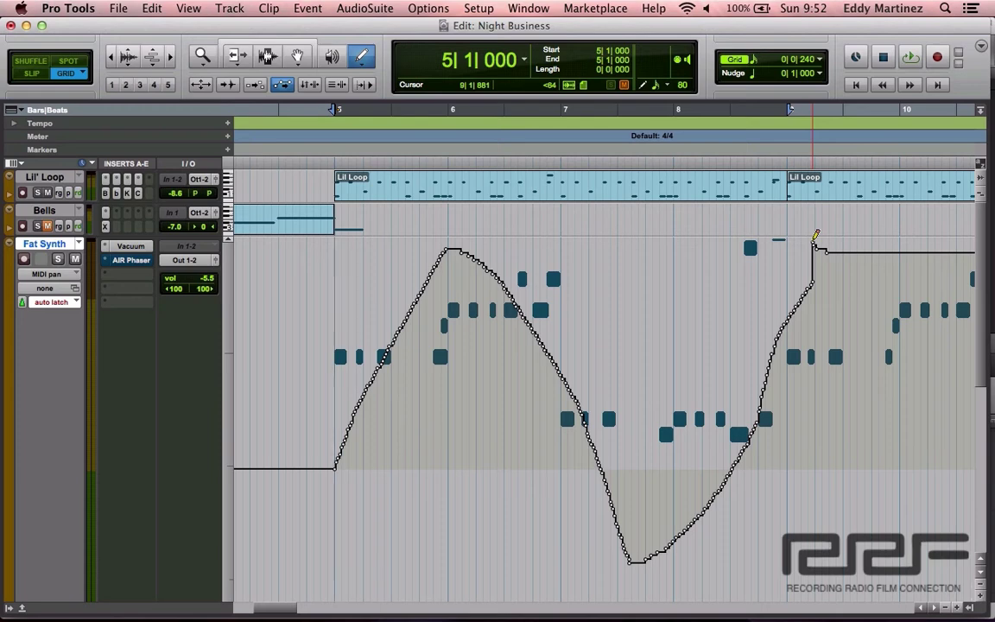
# Play back the pan curve from bar 5, then undo it to leave pan flat.
pyautogui.press('space')
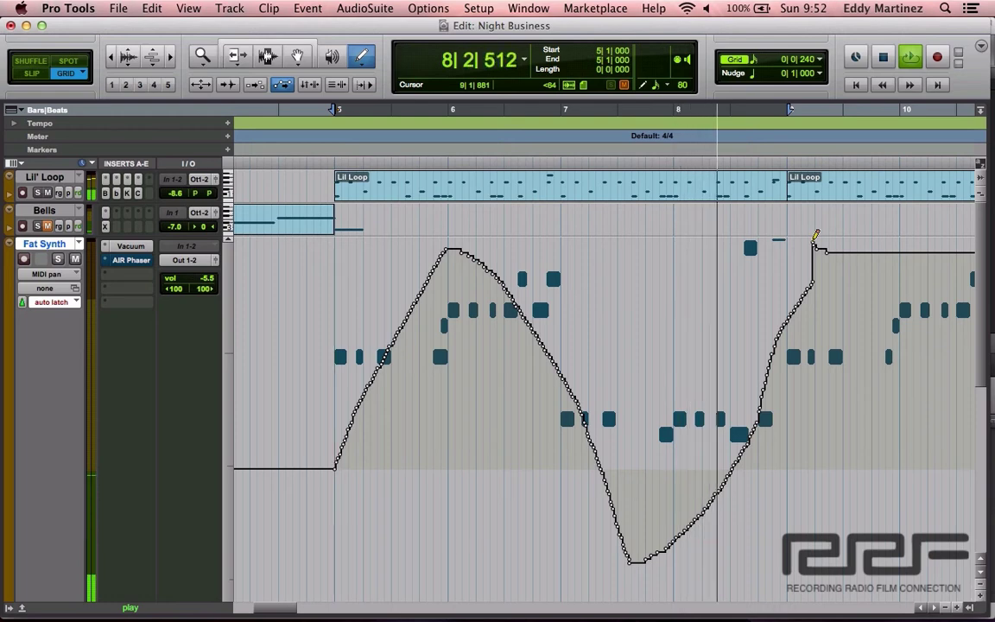
pyautogui.press('space')
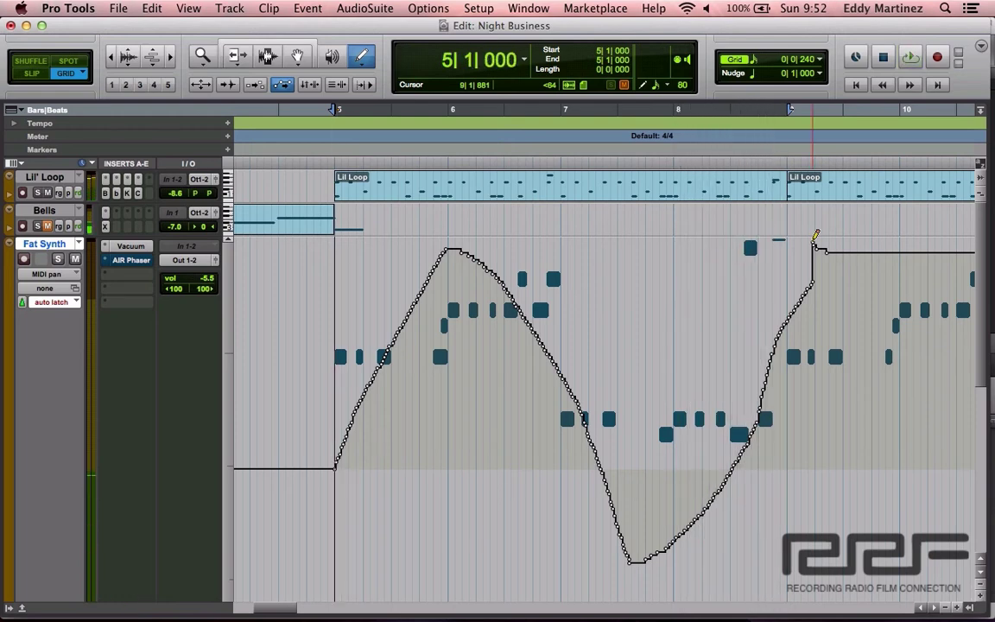
pyautogui.press('super+z')
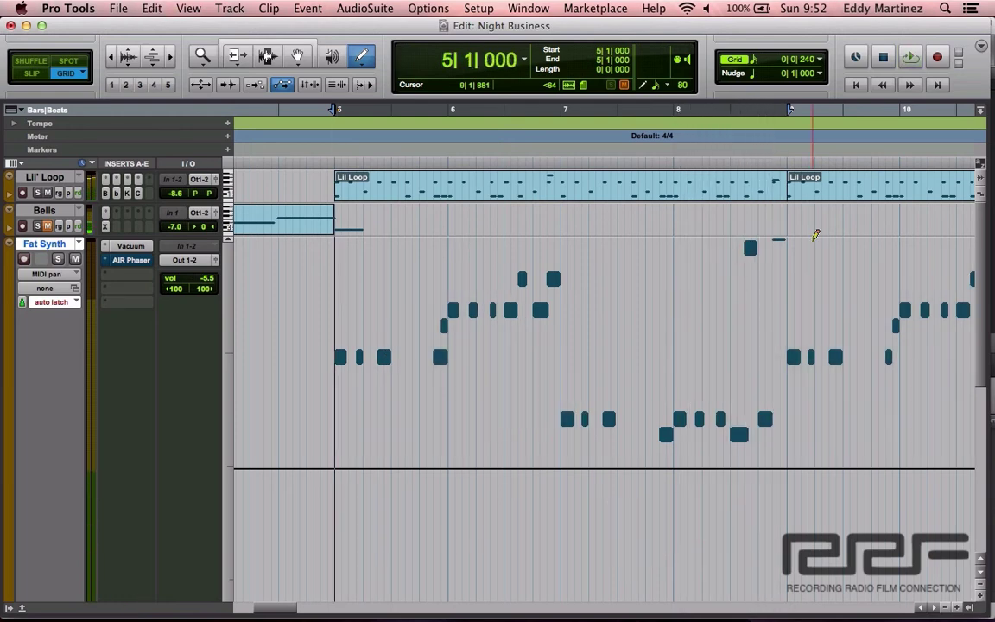
# Show Fat Synth's mono aftertouch lane and draw a freehand curve from bar 5.
pyautogui.click(61, 278)
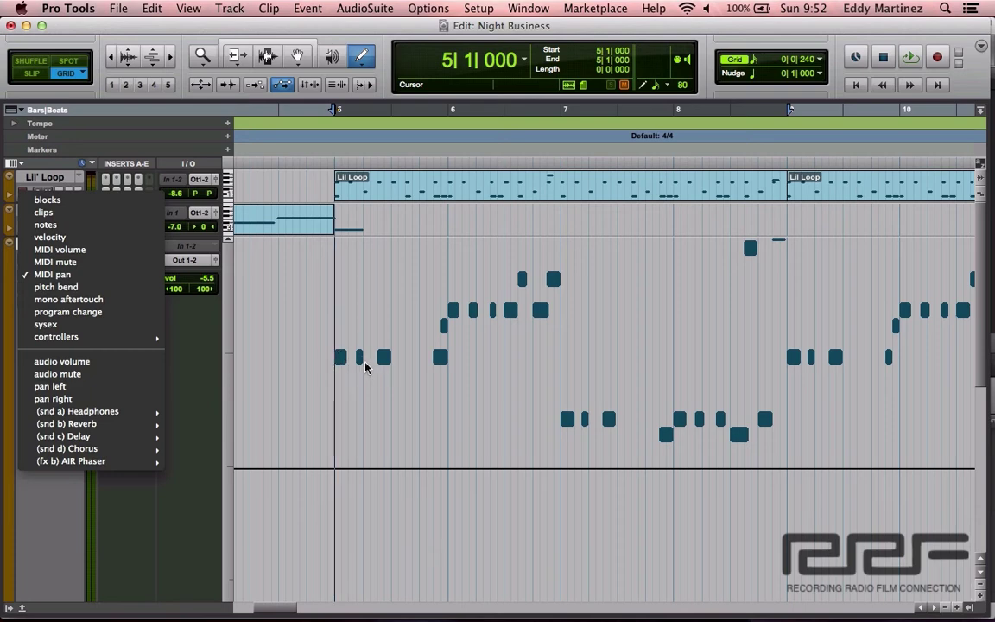
pyautogui.click(82, 300)
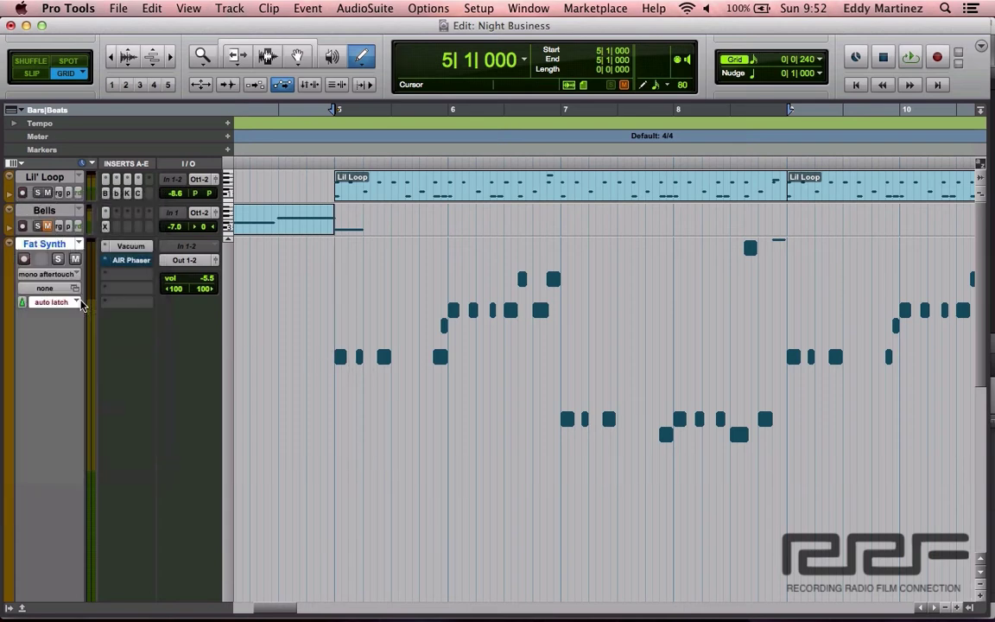
pyautogui.moveTo(335, 350)
pyautogui.mouseDown()
pyautogui.moveTo(371, 252)
pyautogui.moveTo(456, 270)
pyautogui.moveTo(544, 488)
pyautogui.moveTo(594, 532)
pyautogui.moveTo(750, 279)
pyautogui.moveTo(775, 270)
pyautogui.mouseUp()
# Play back the aftertouch curve, then undo it to leave the lane empty.
pyautogui.press('space')
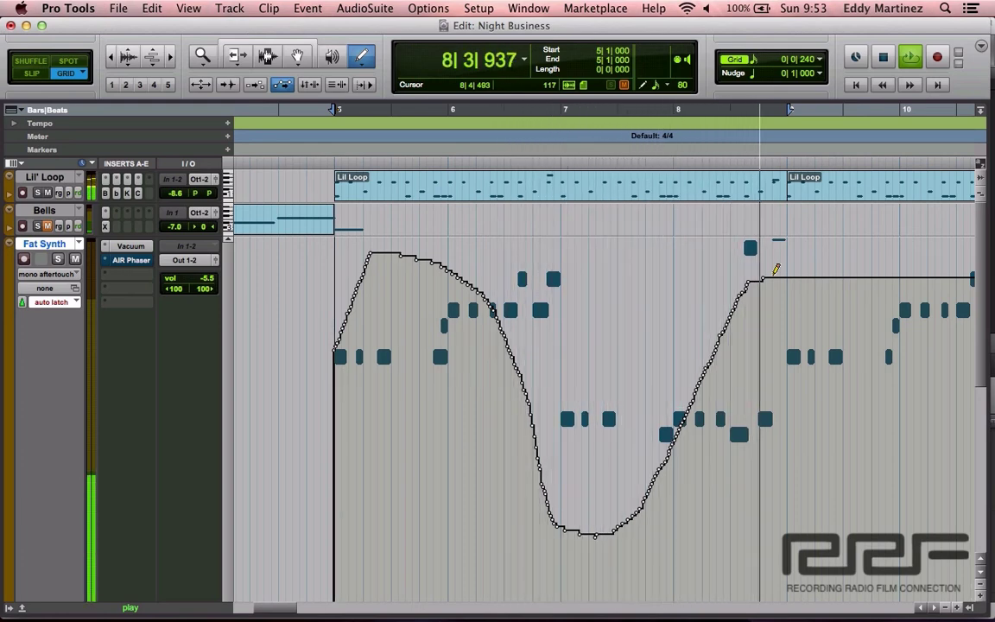
pyautogui.press('space')
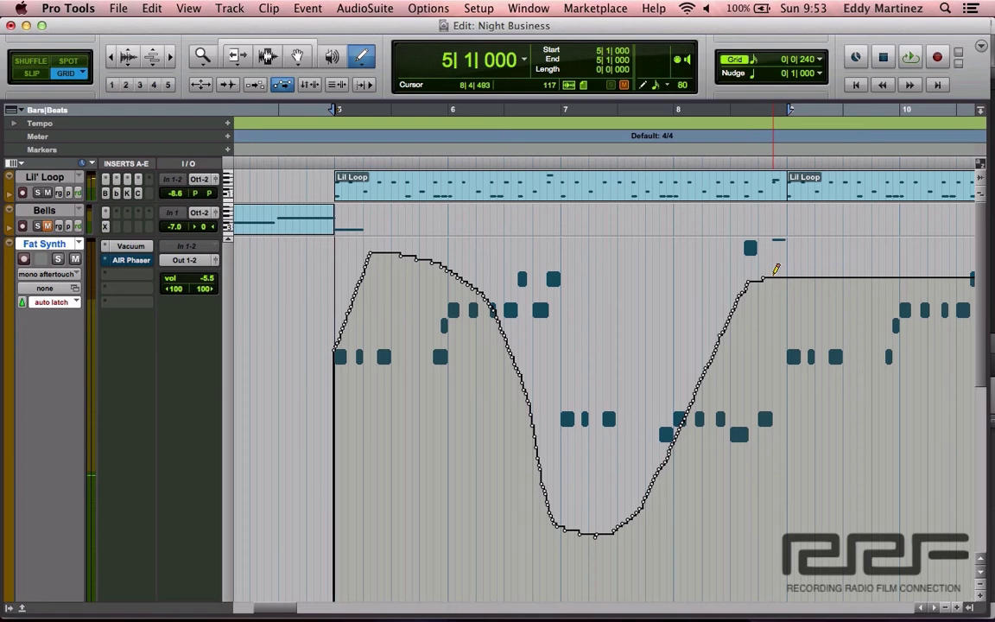
pyautogui.press('super+z')
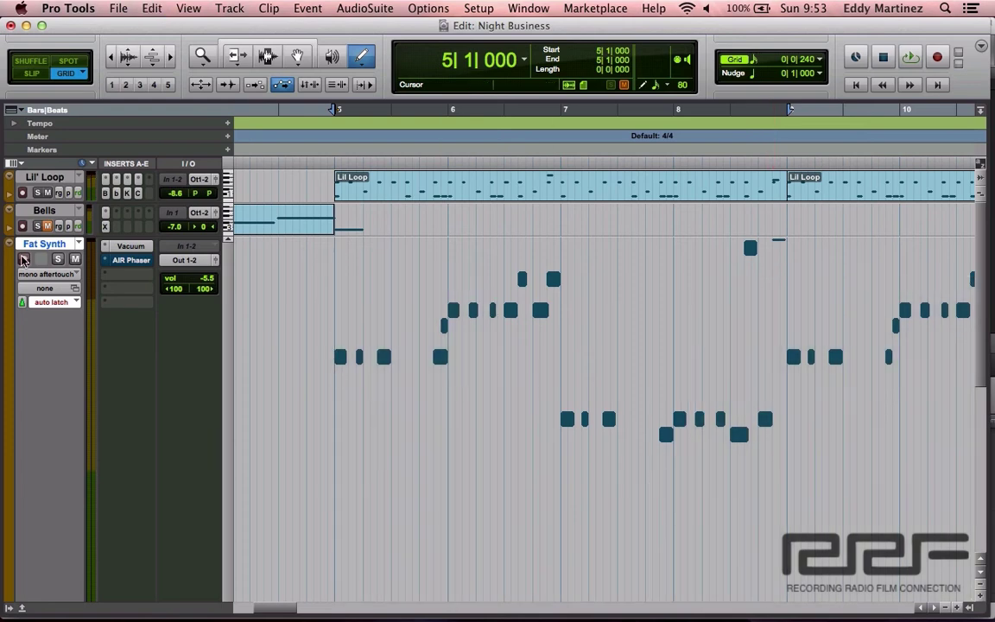
pyautogui.click(35, 274)
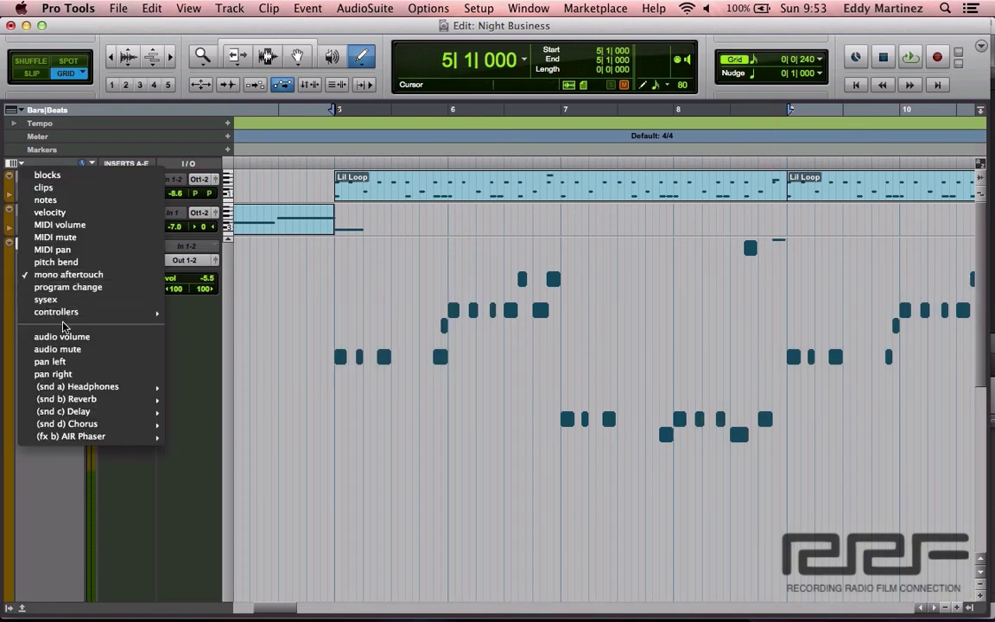
pyautogui.moveTo(88, 387)
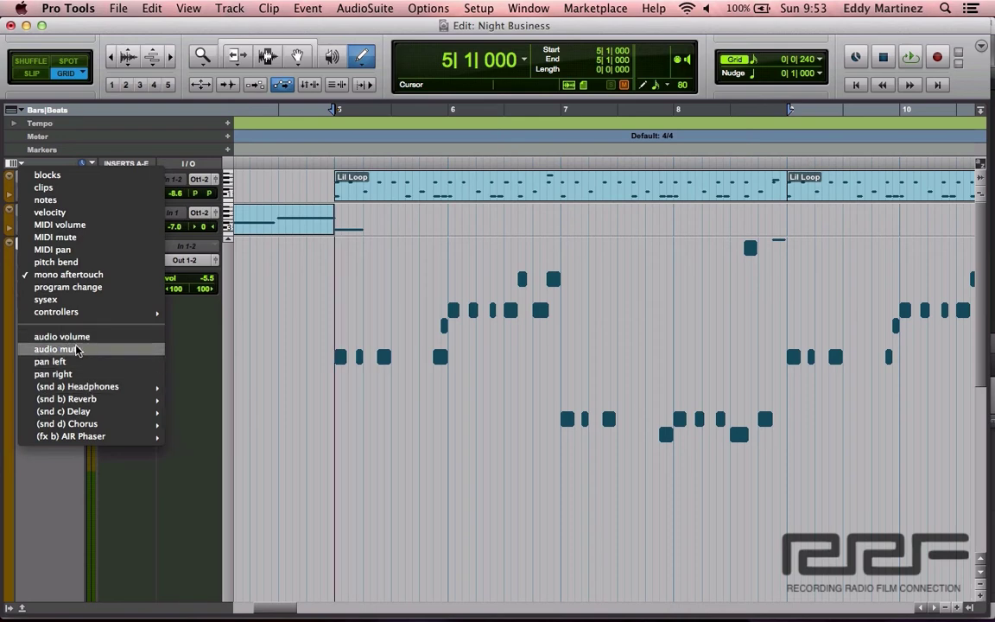
pyautogui.click(187, 344)
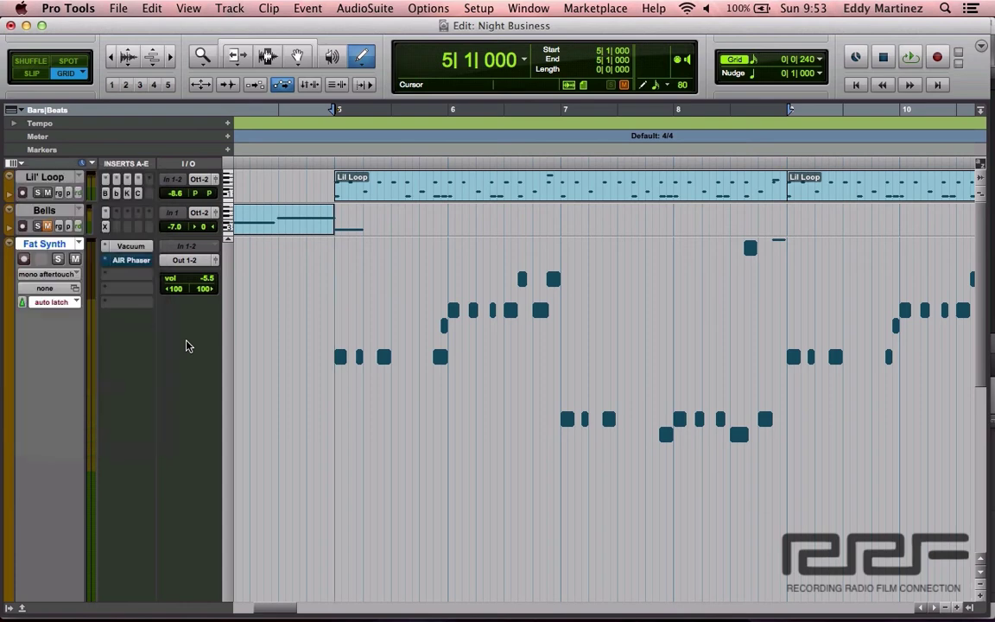